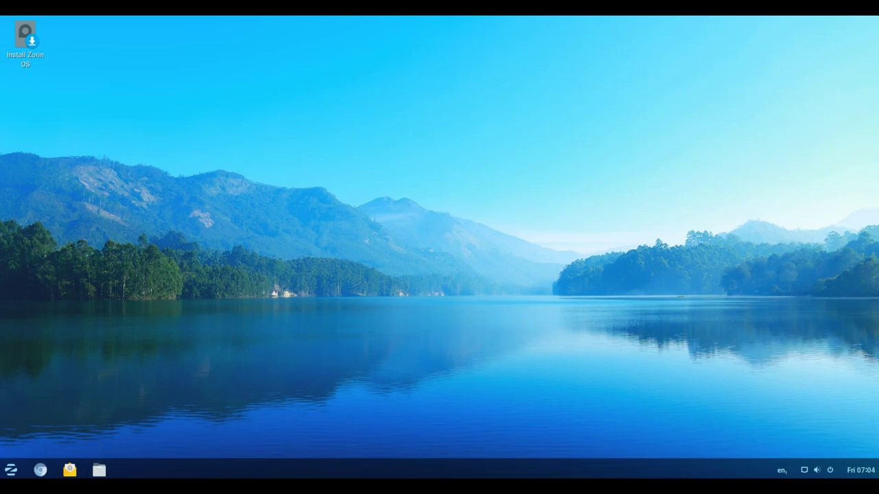
Step: Open the Home folder in Files, enlarge its window, and show its app menu
click(99, 470)
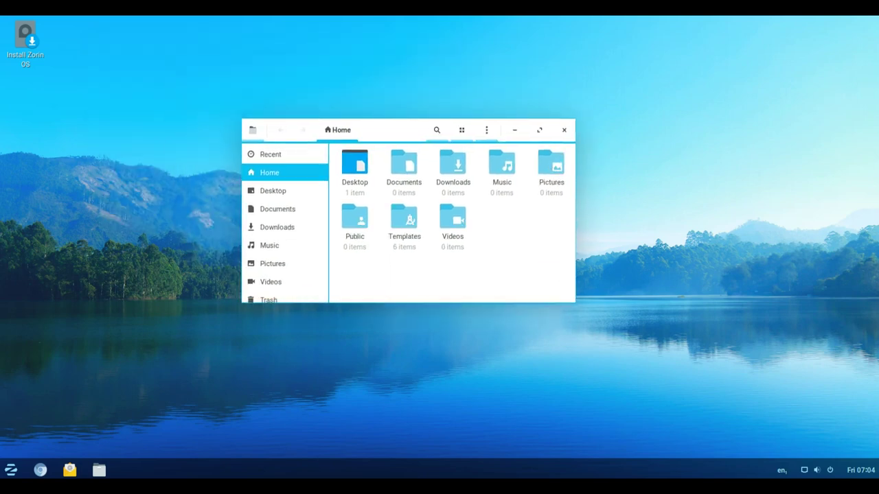
drag(574, 301, 688, 347)
click(252, 130)
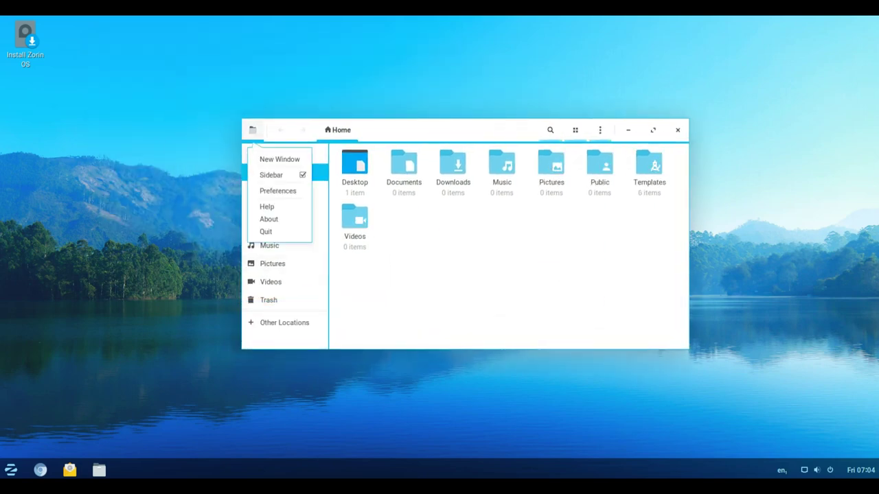
click(268, 219)
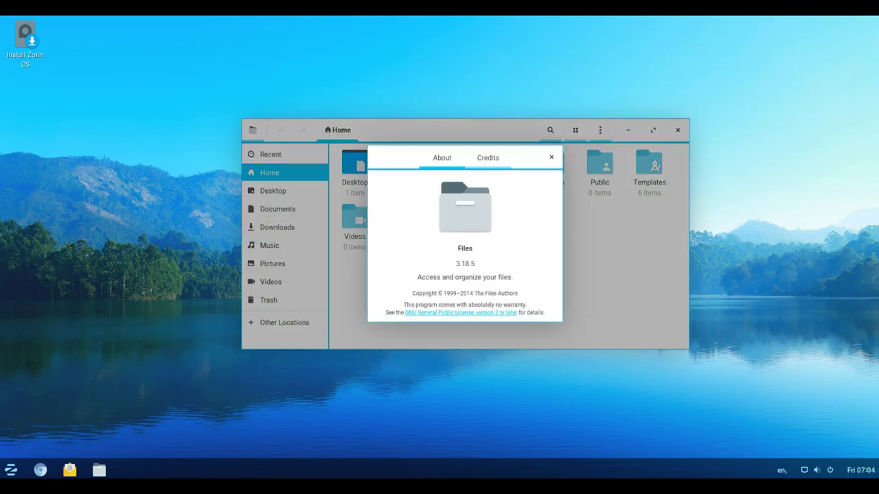
click(487, 157)
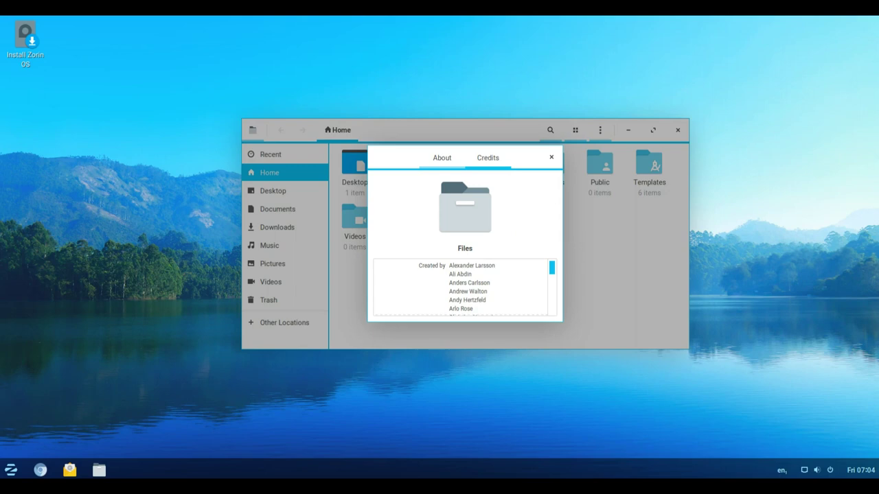
scroll(467, 288, down, 3)
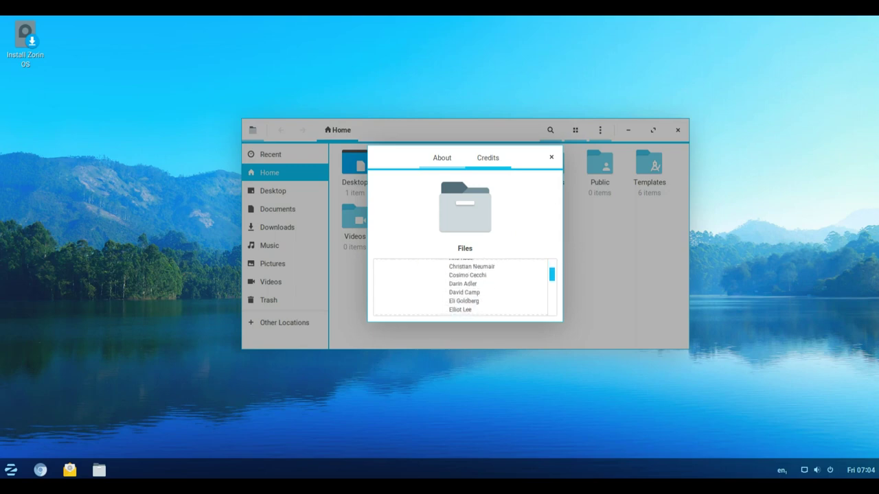
scroll(467, 288, down, 2)
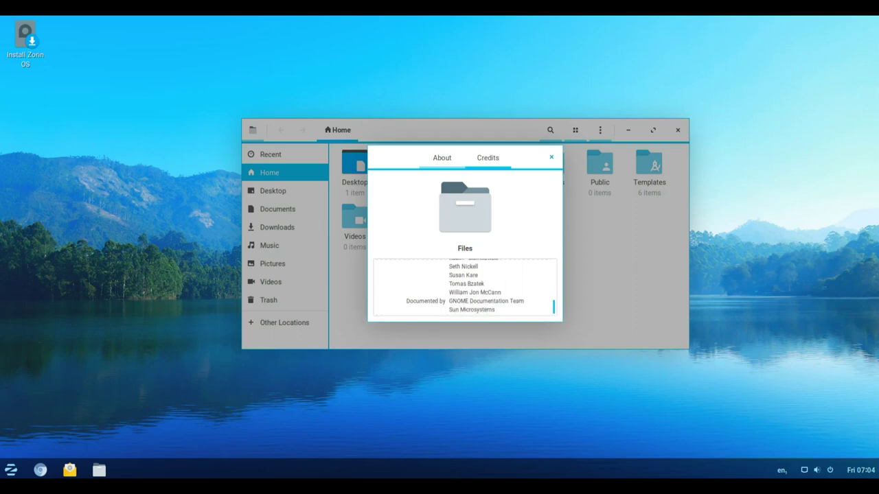
click(551, 157)
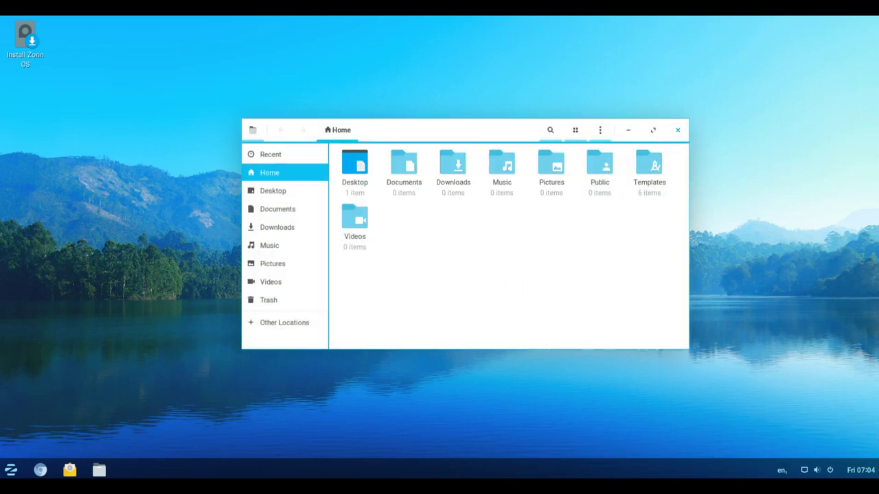
Step: Close Files and show the Games list in the Zorin menu
click(678, 129)
click(11, 469)
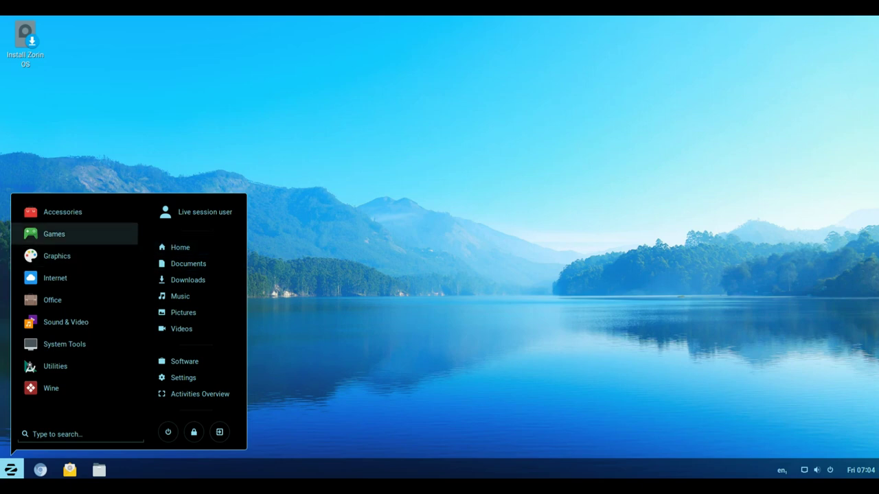
click(55, 234)
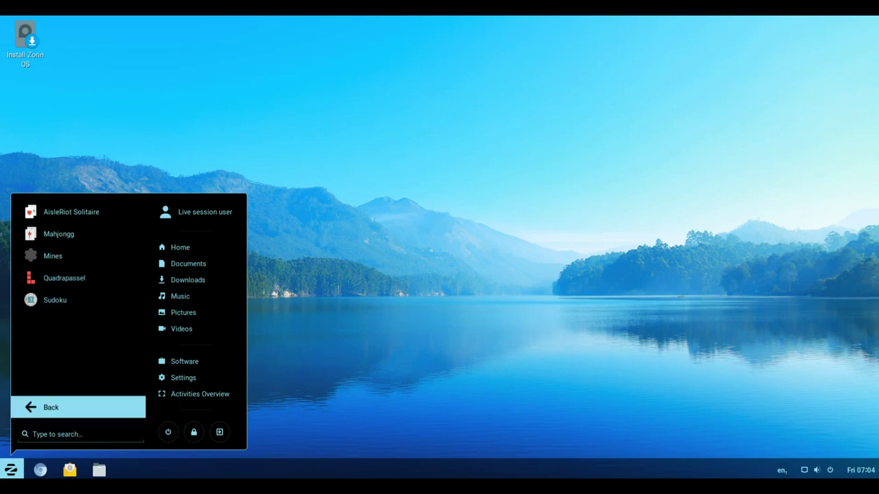
click(50, 407)
click(57, 255)
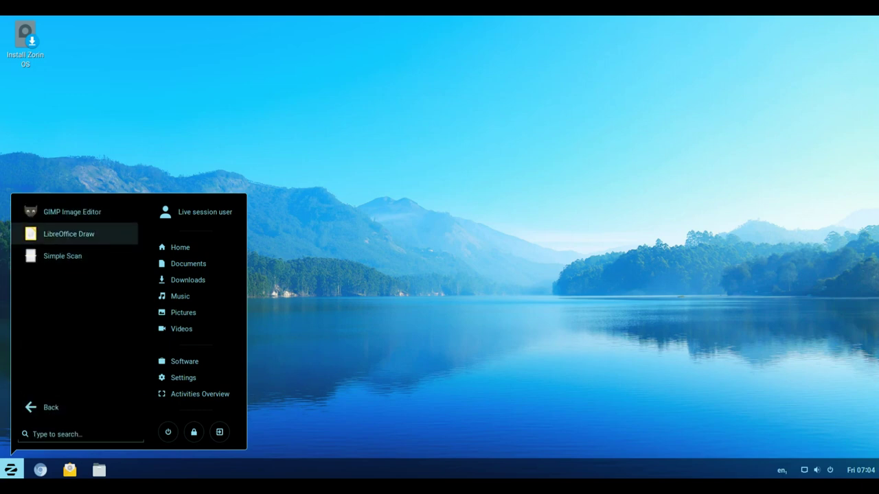
click(51, 407)
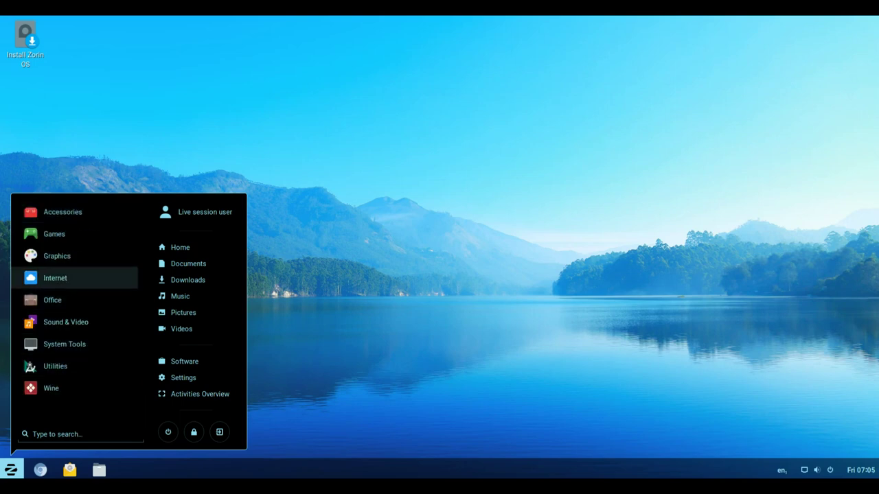
click(55, 278)
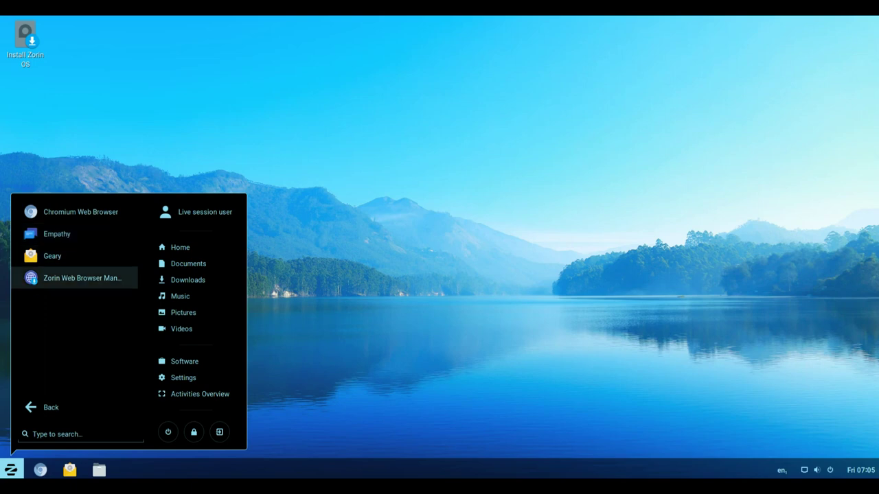
click(51, 407)
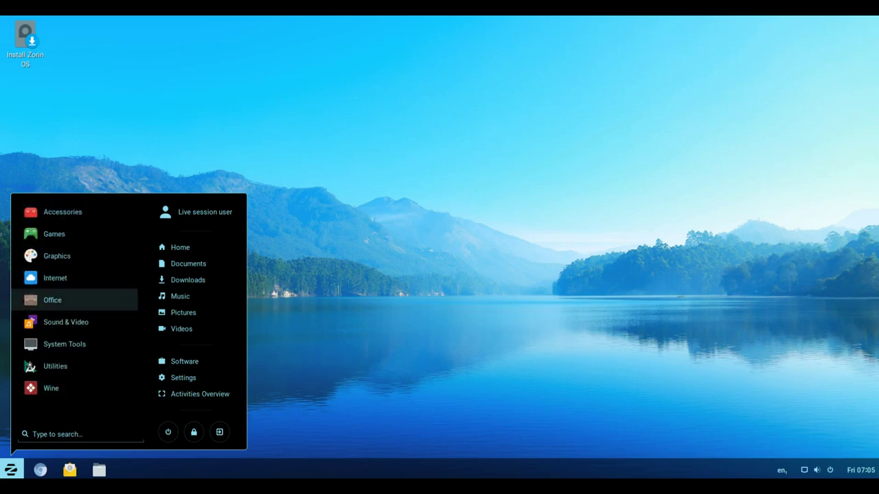
click(52, 300)
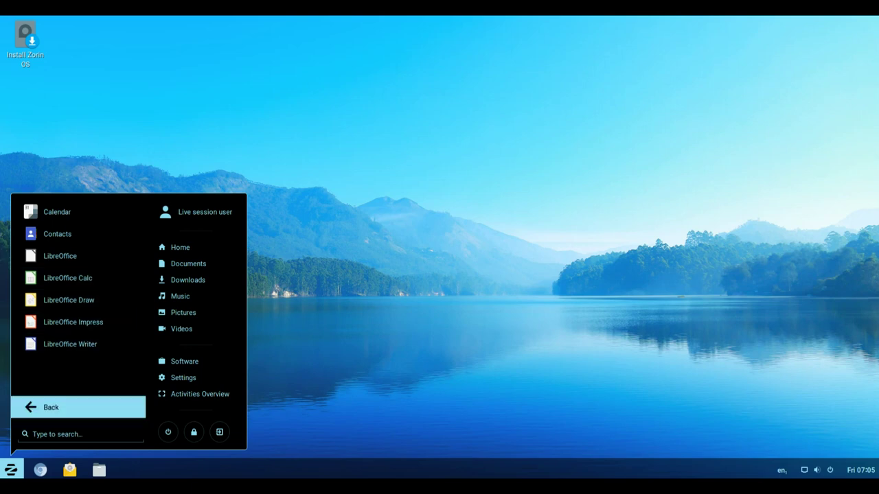
click(50, 407)
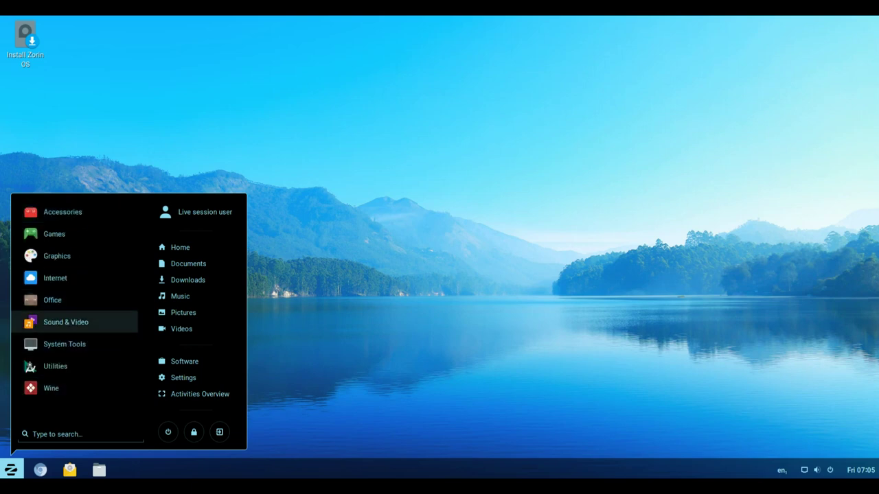
click(66, 322)
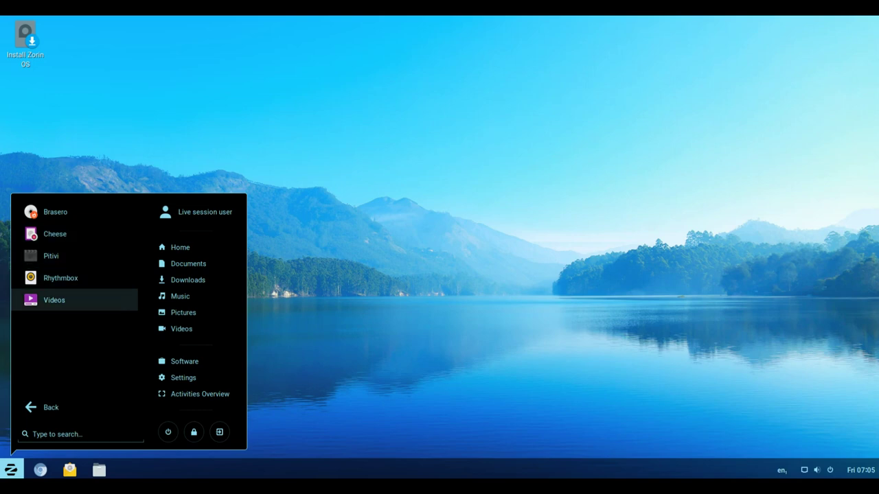
click(50, 407)
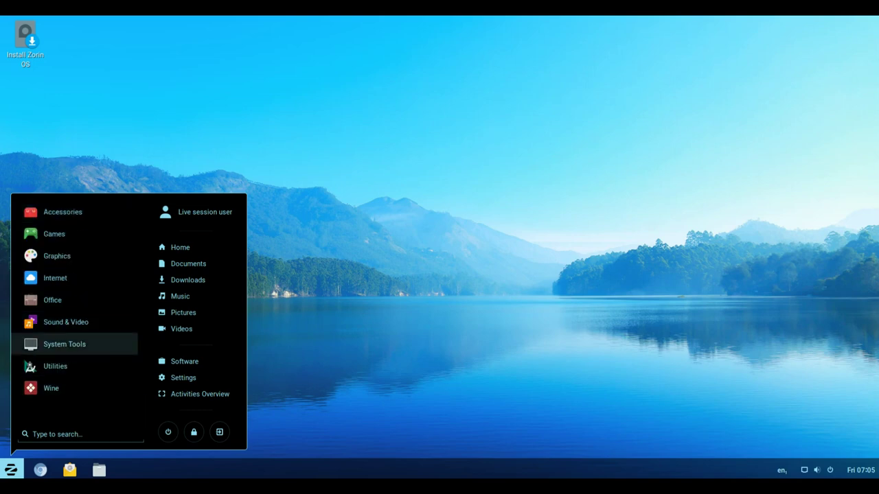
click(65, 344)
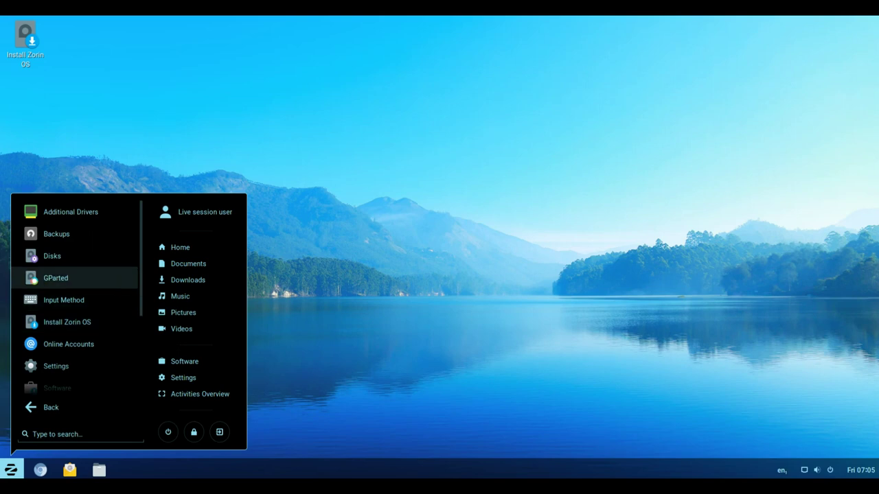
scroll(75, 274, down, 3)
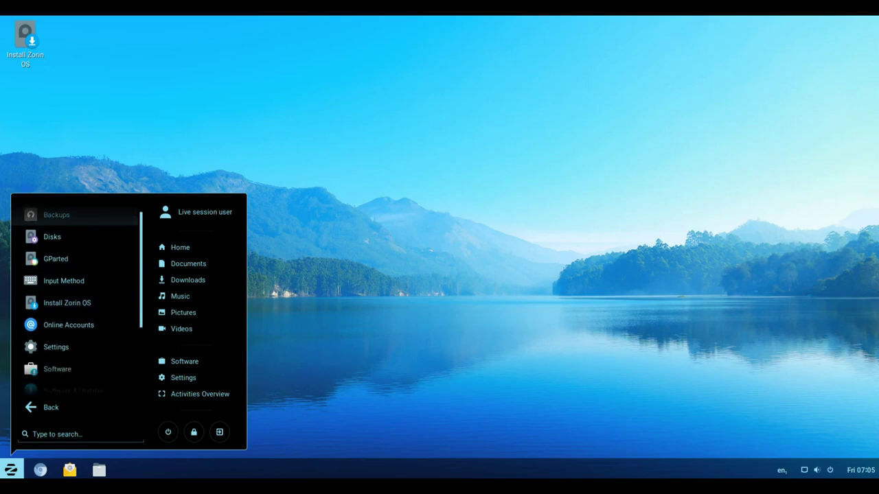
scroll(76, 296, down, 4)
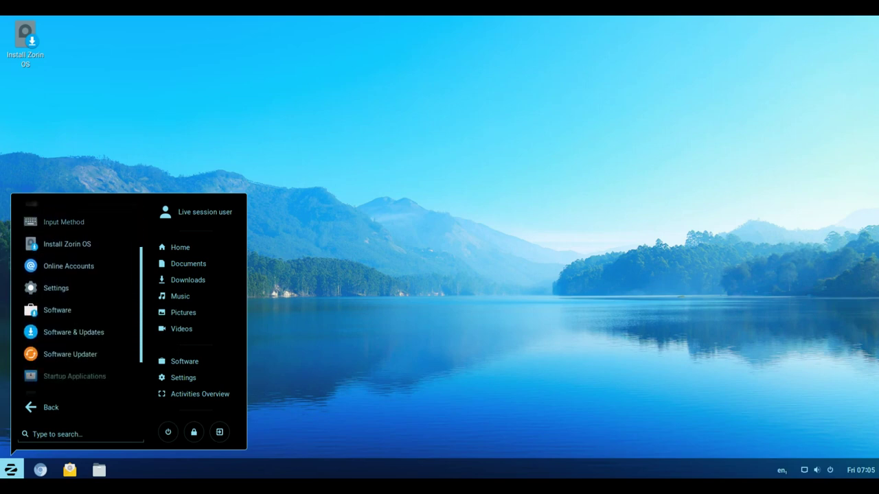
scroll(76, 316, down, 1)
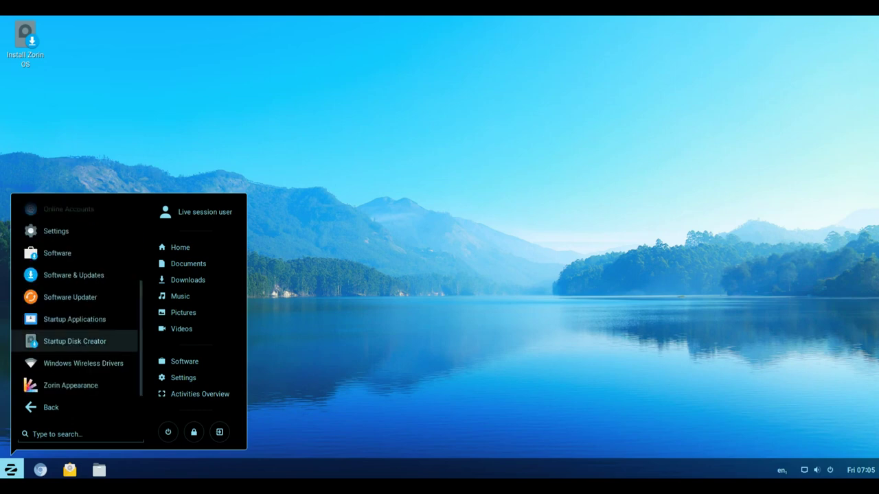
Step: Browse the Utilities and Wine app lists, then open the System Tools category
click(75, 407)
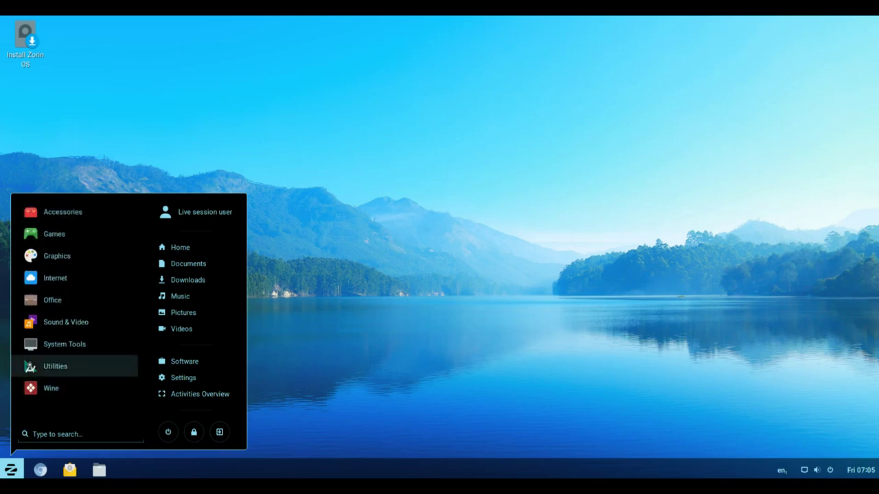
click(76, 366)
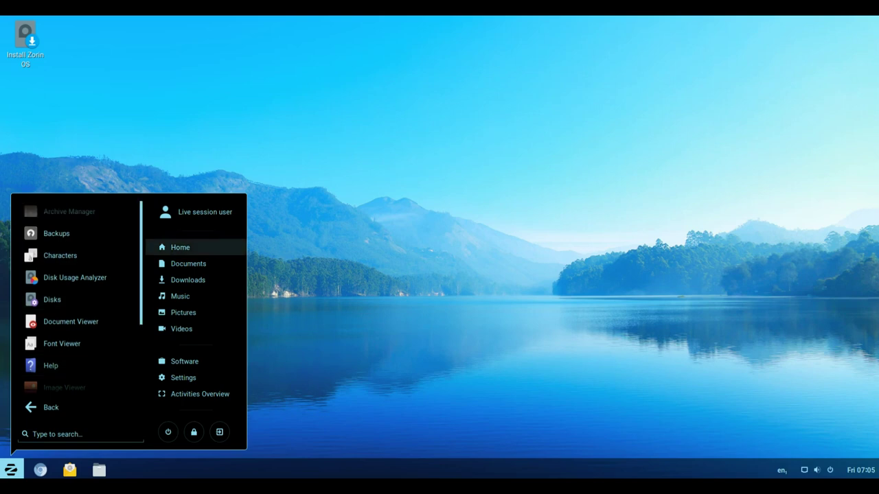
scroll(75, 302, down, 2)
scroll(76, 302, down, 2)
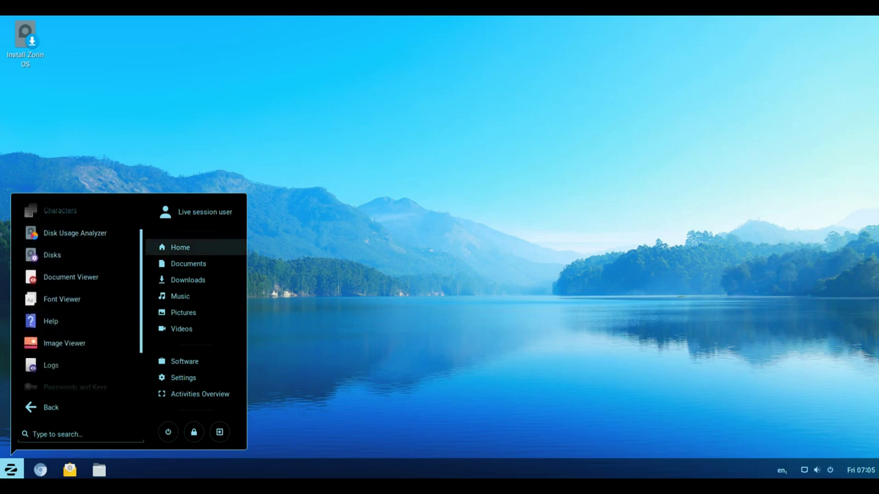
scroll(75, 302, down, 2)
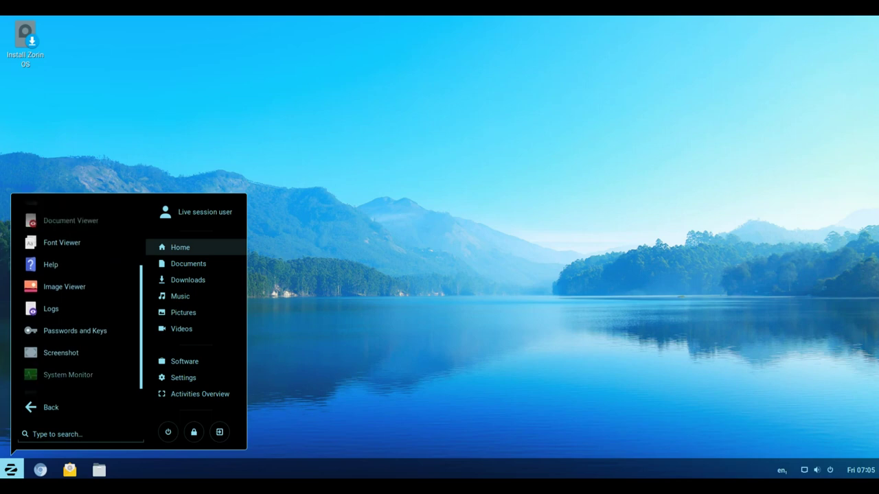
scroll(75, 302, up, 2)
scroll(76, 302, up, 2)
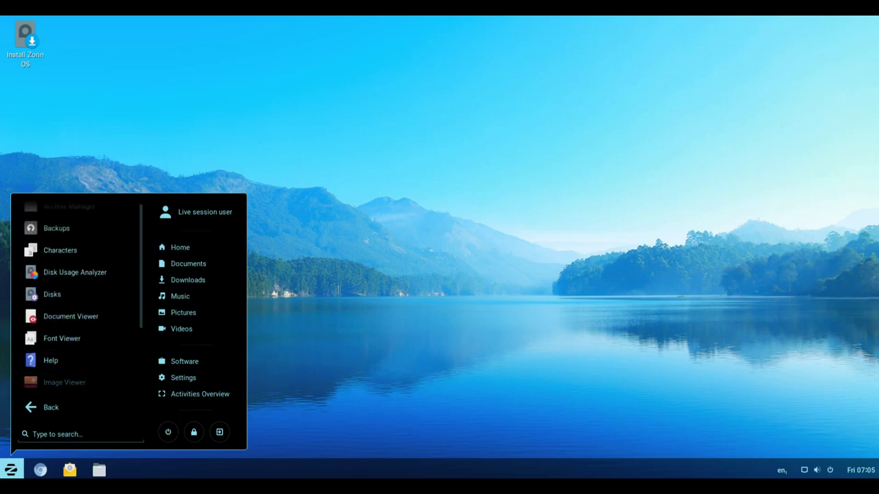
click(51, 408)
click(76, 388)
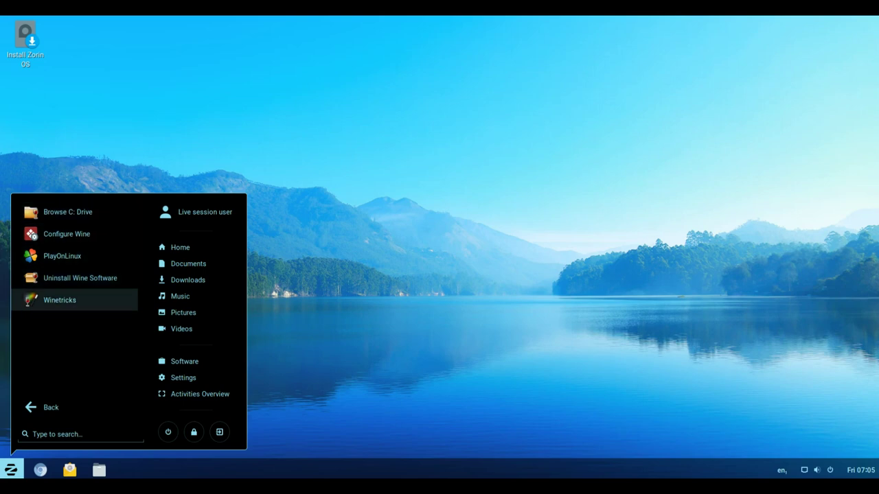
click(51, 407)
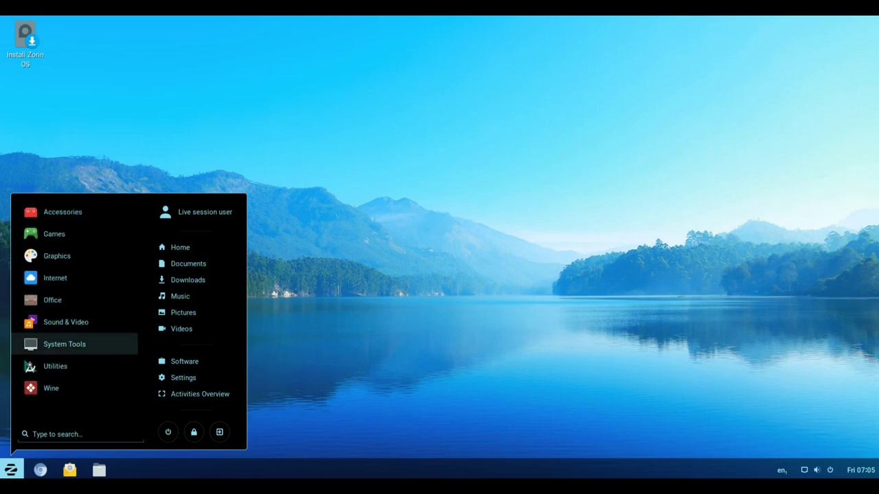
click(64, 344)
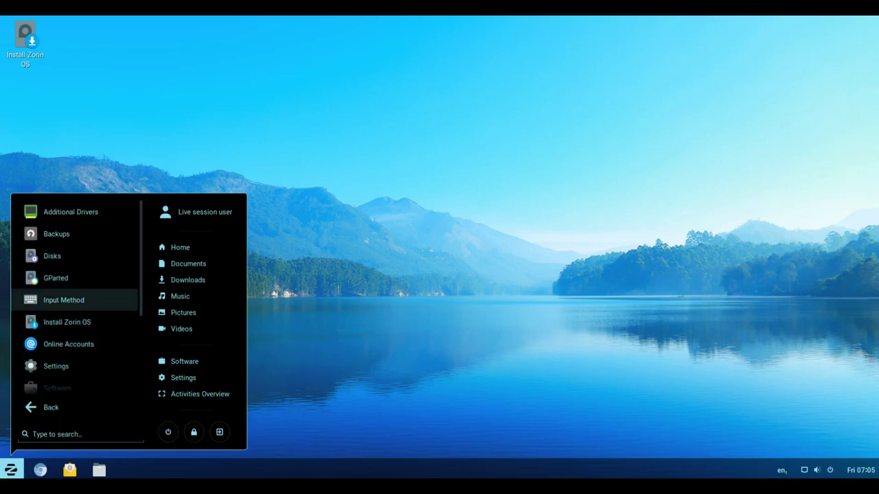
Step: Launch Settings and open Zorin Appearance from All Settings
click(55, 366)
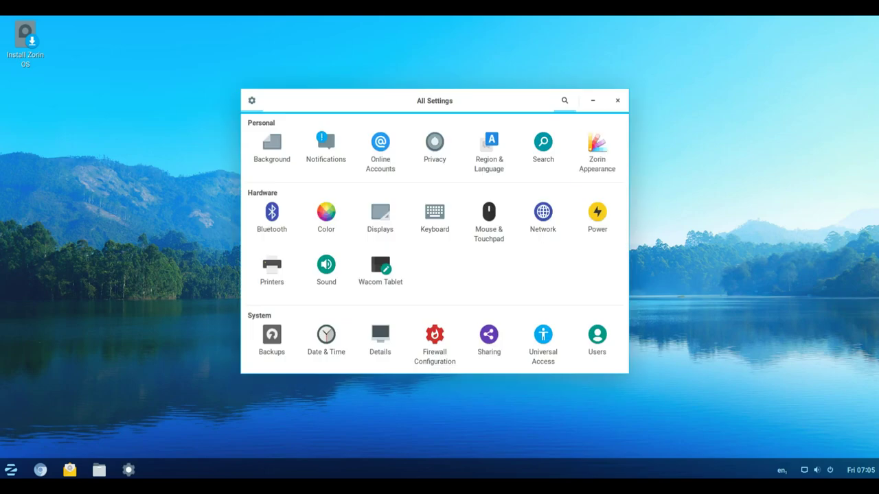
click(597, 147)
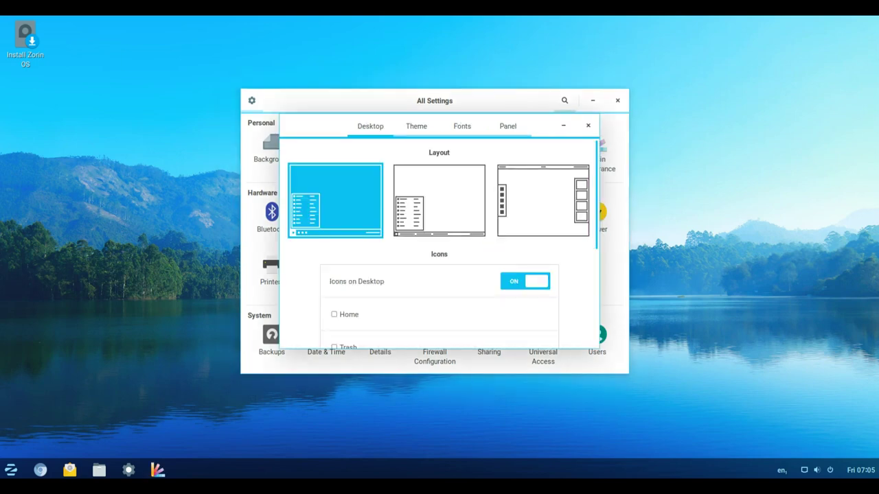
scroll(439, 240, down, 3)
scroll(440, 241, down, 4)
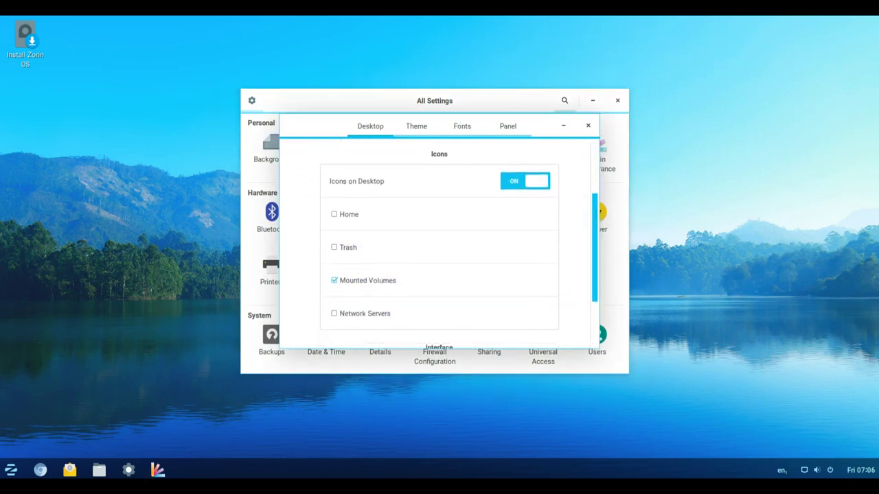
scroll(439, 240, down, 1)
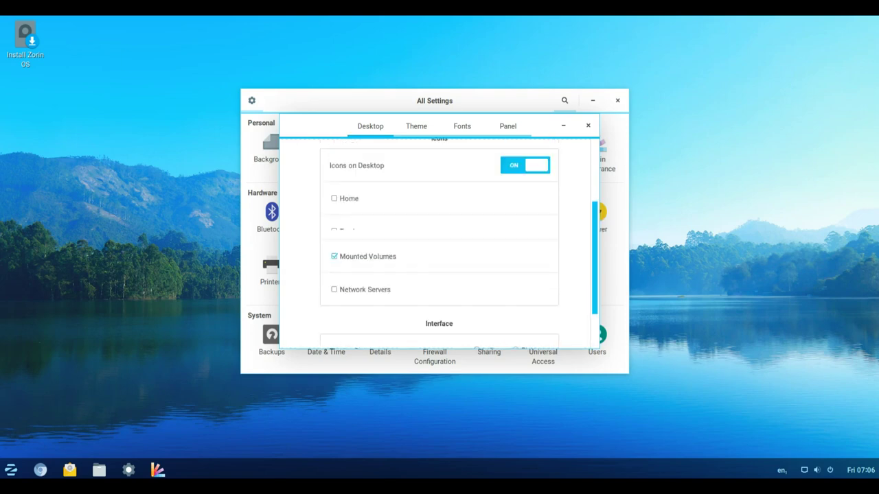
scroll(440, 240, up, 8)
Step: Look through the Theme, Fonts and Panel tabs, ending on the Desktop tab
click(416, 126)
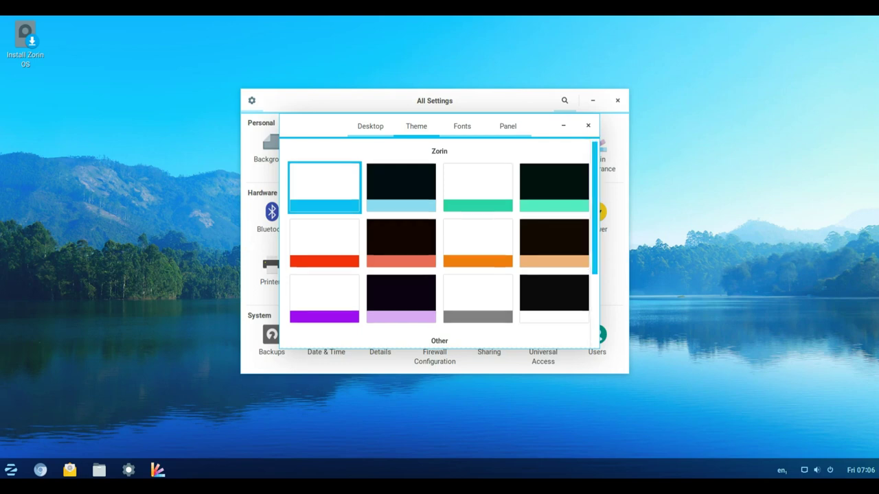
scroll(440, 241, down, 3)
scroll(439, 240, down, 5)
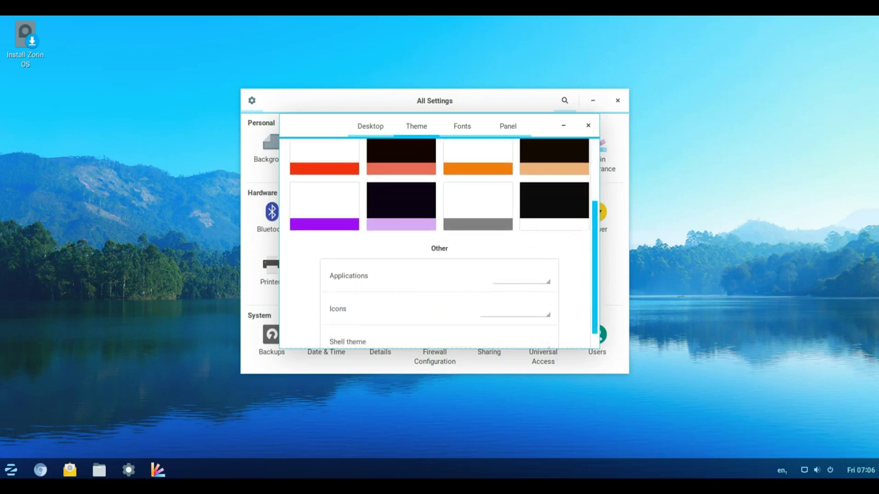
scroll(440, 240, up, 8)
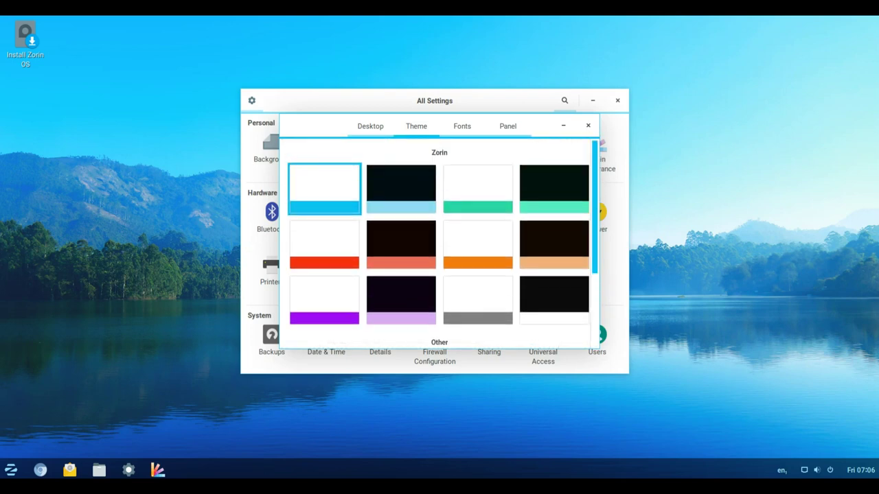
click(462, 125)
click(508, 126)
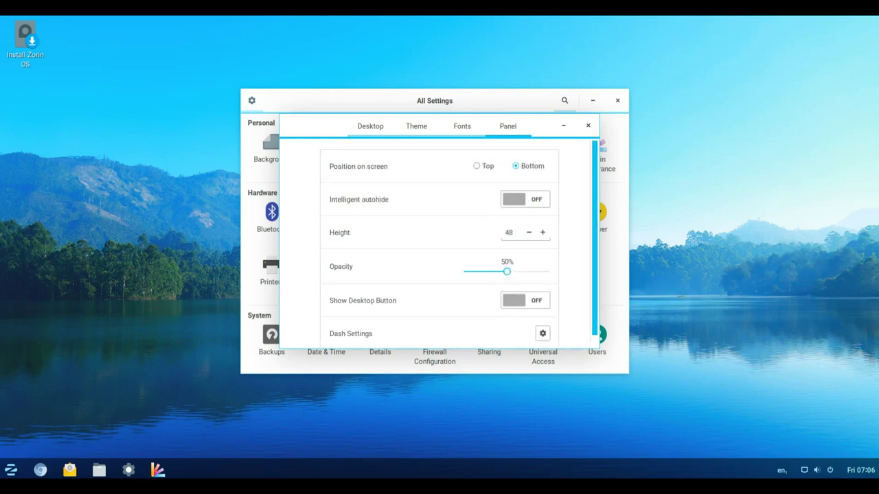
scroll(439, 240, down, 1)
scroll(440, 240, up, 1)
click(462, 125)
click(416, 126)
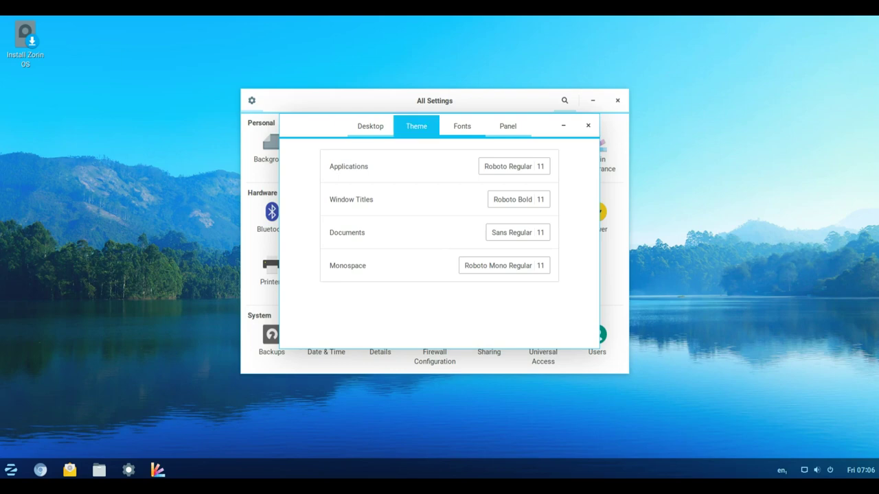
scroll(439, 240, down, 3)
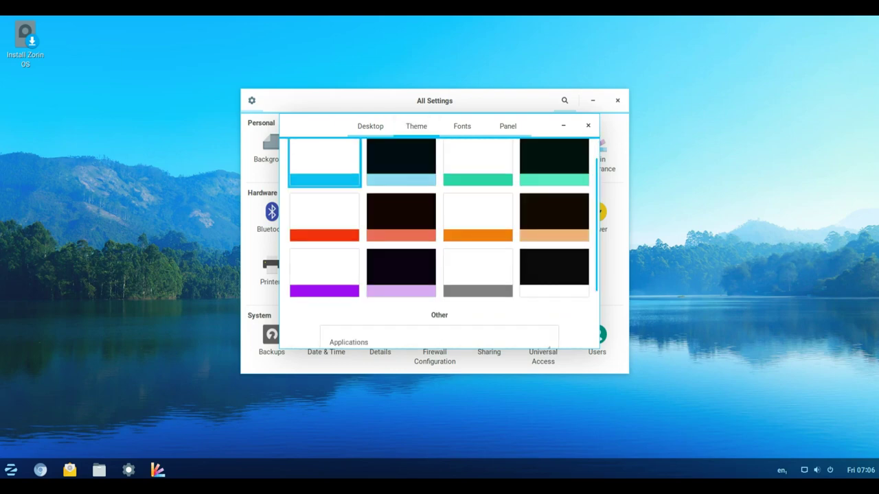
scroll(439, 240, down, 2)
scroll(439, 240, up, 2)
scroll(439, 240, down, 3)
scroll(439, 241, up, 4)
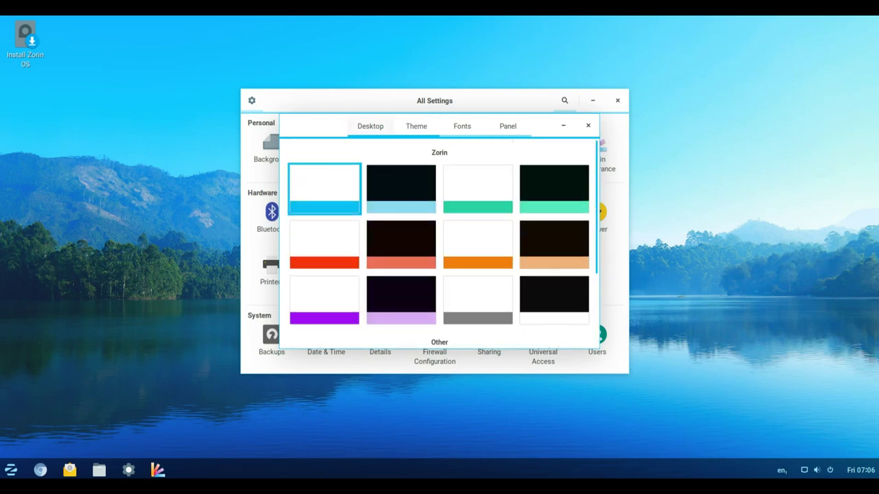
click(370, 126)
scroll(439, 240, down, 2)
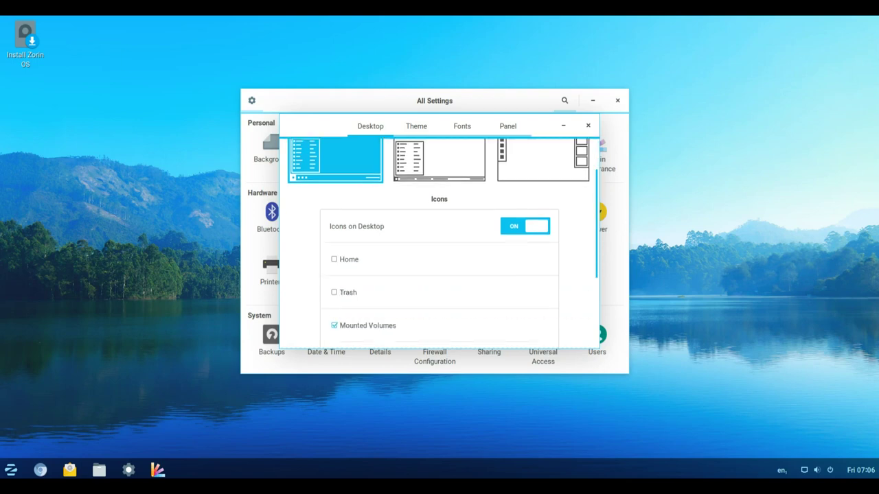
scroll(439, 240, up, 1)
scroll(440, 240, down, 3)
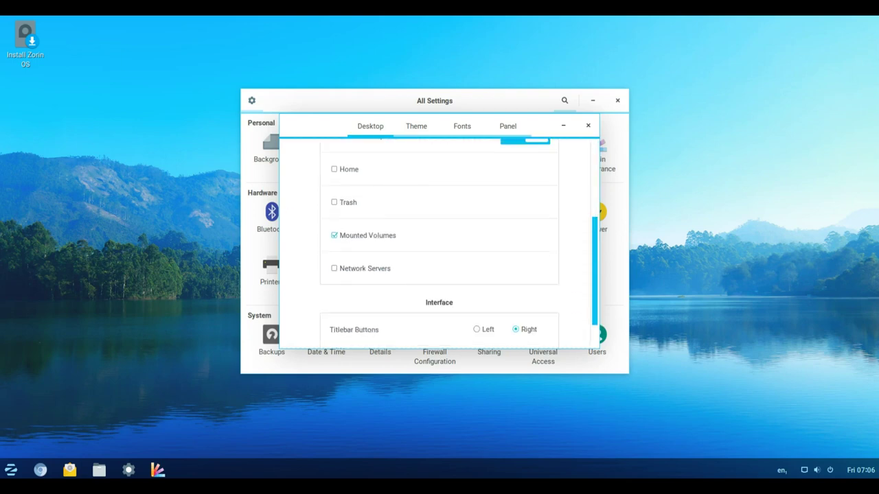
scroll(439, 240, down, 2)
scroll(440, 240, down, 1)
scroll(439, 240, up, 5)
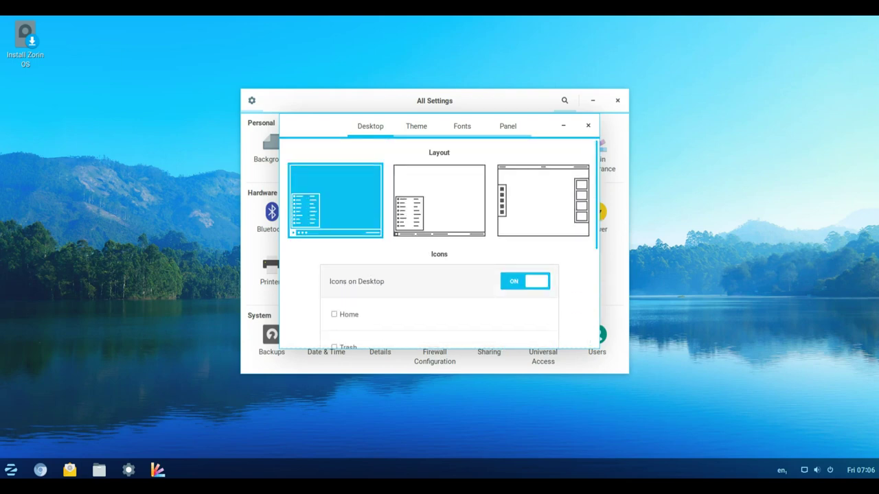
Step: Close Zorin Appearance and Settings, then open the desktop's Wallpapers background chooser
key(Escape)
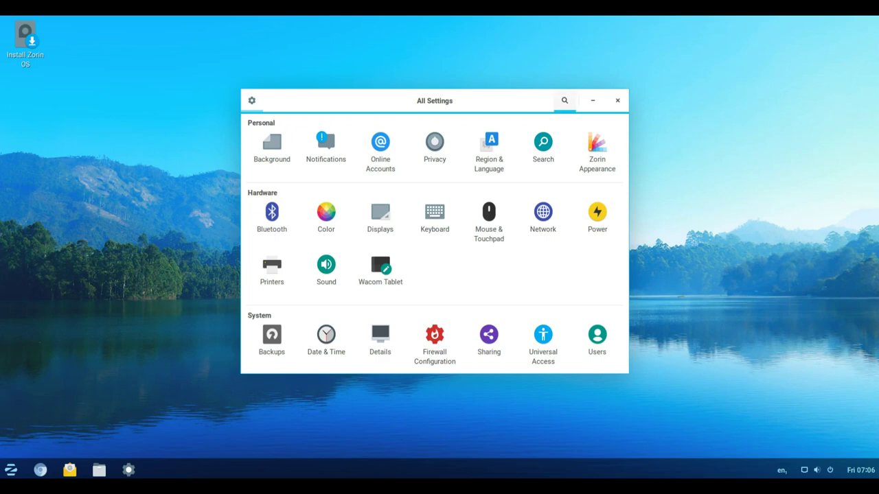
click(617, 100)
right_click(285, 122)
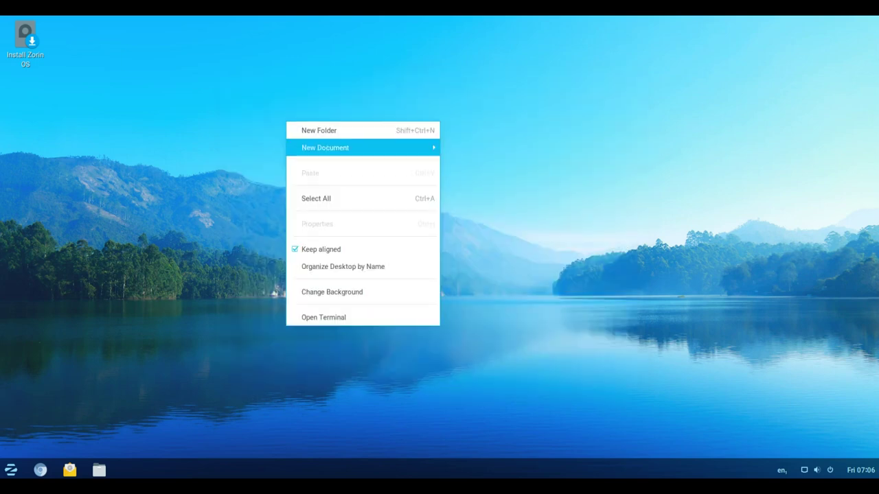
key(Escape)
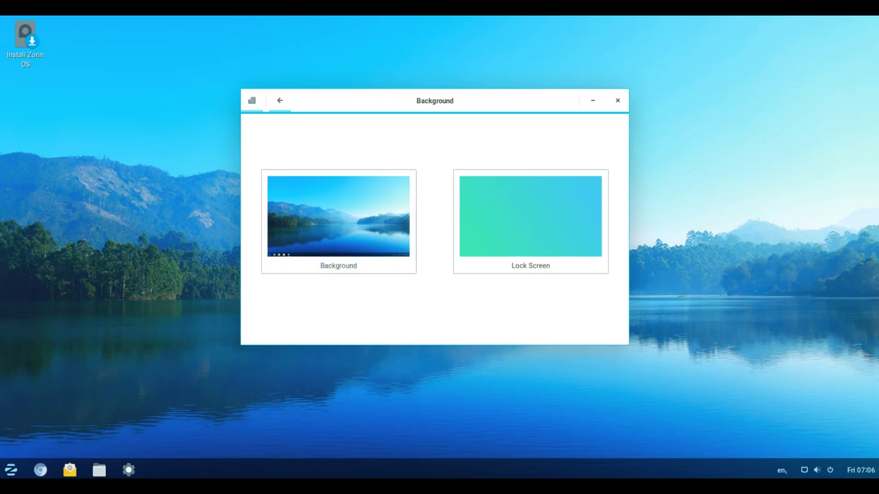
key(Return)
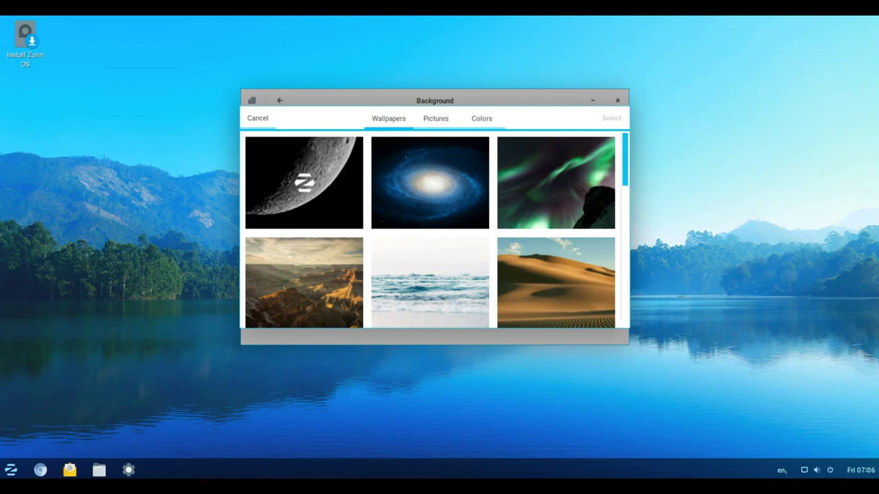
scroll(430, 230, down, 2)
scroll(430, 230, down, 5)
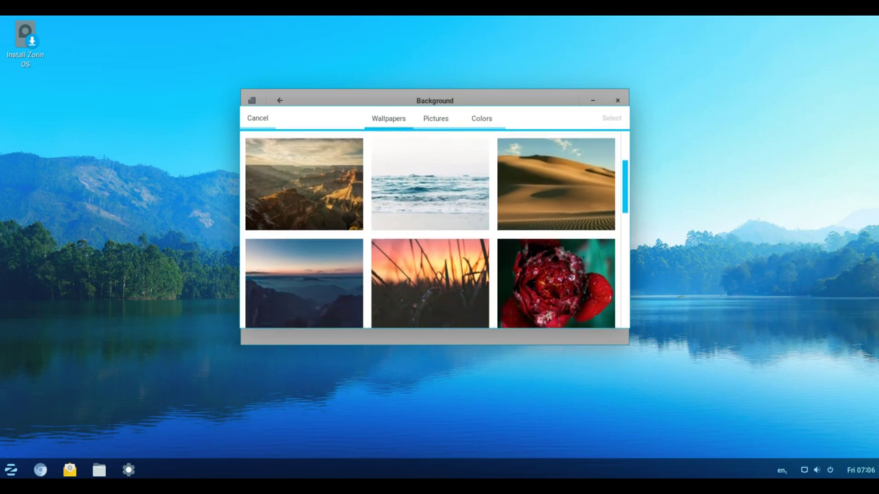
scroll(430, 230, down, 5)
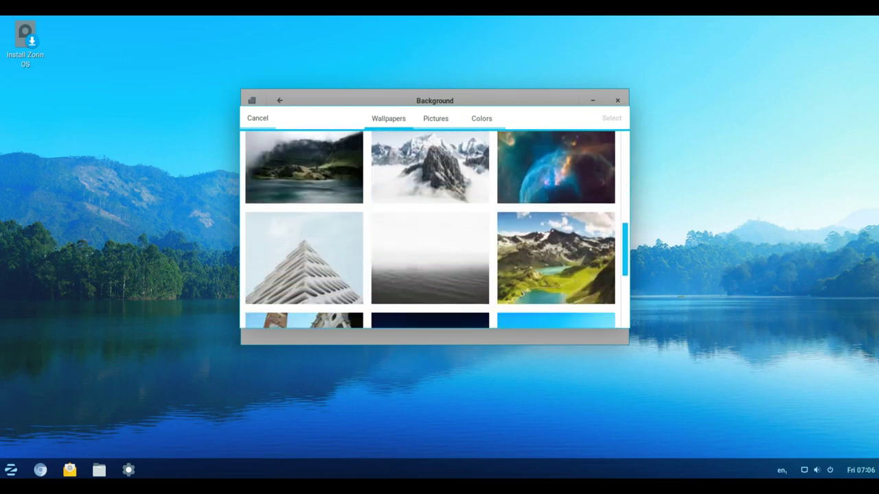
scroll(430, 230, up, 4)
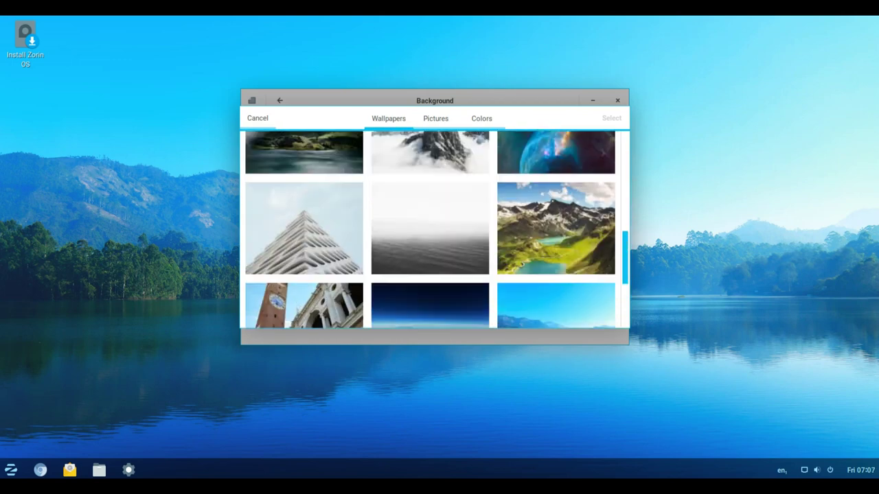
scroll(430, 230, up, 3)
scroll(429, 230, up, 2)
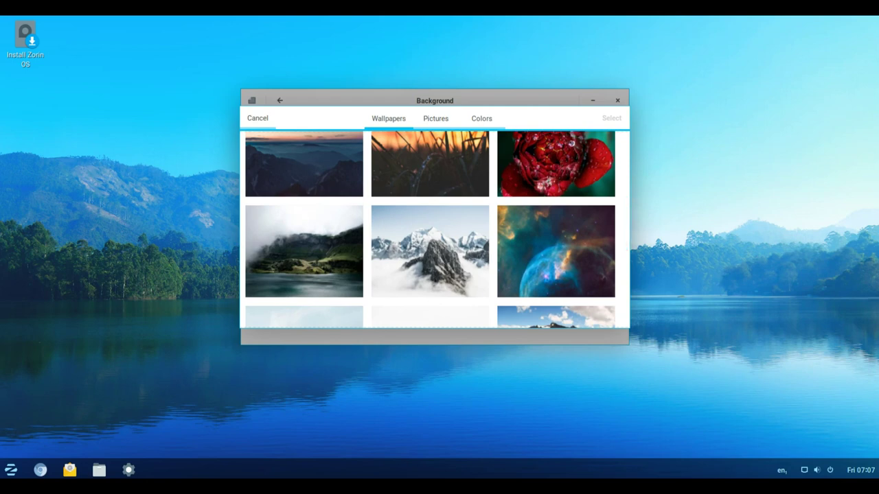